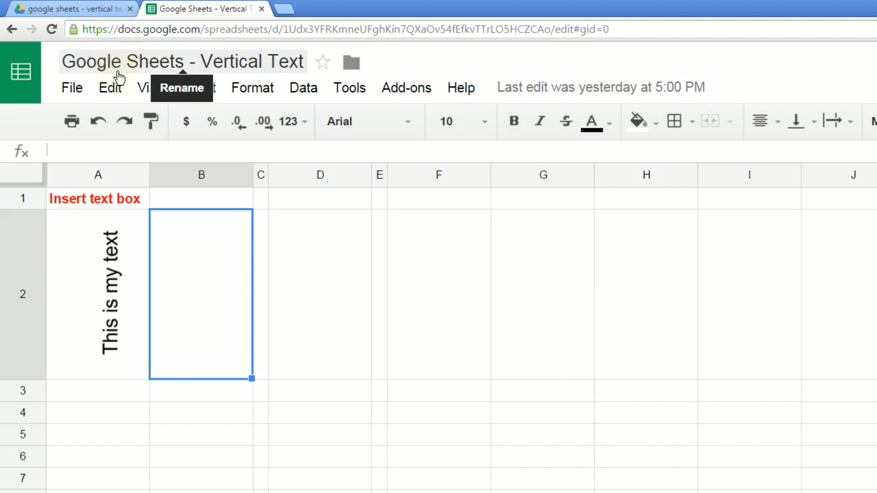
{"action": "left_click", "coordinate": [130, 417]}
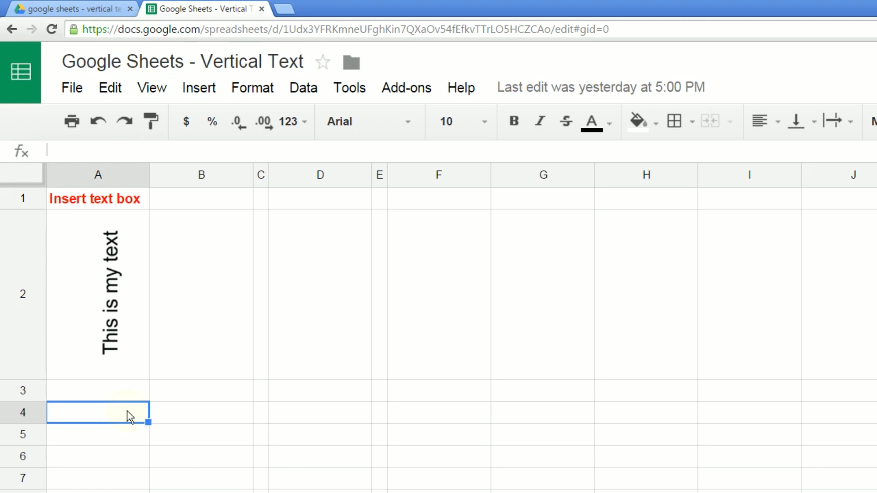
{"action": "key", "text": "Up"}
{"action": "key", "text": "Up"}
{"action": "key", "text": "Up"}
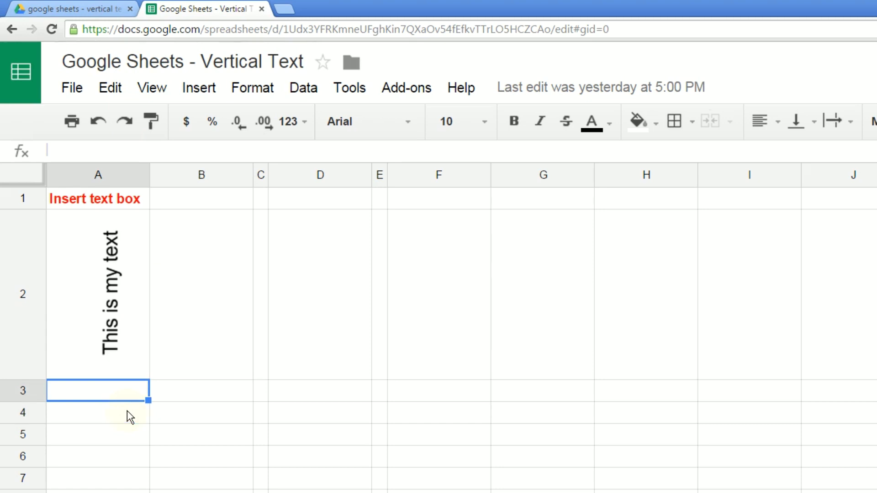
{"action": "key", "text": "Down"}
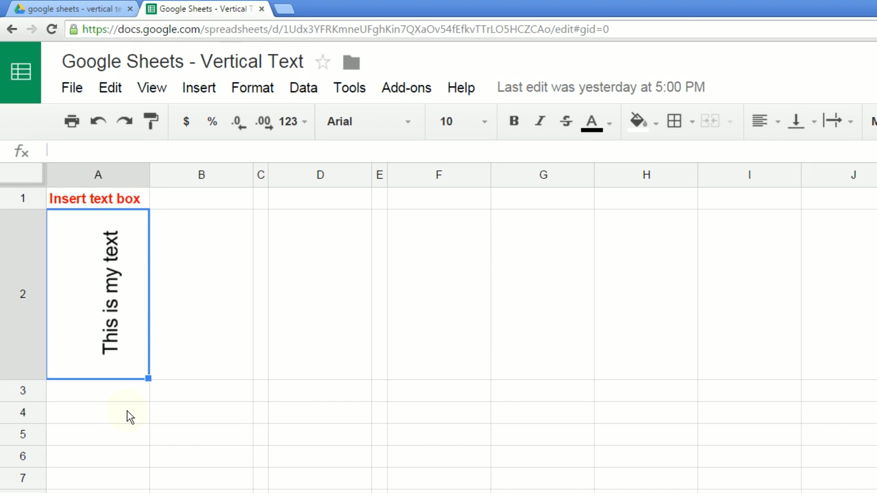
{"action": "key", "text": "Right"}
{"action": "key", "text": "Left"}
Delete the "This is my text" drawing over cell A2 and reduce the height of row 2
{"action": "left_click", "coordinate": [165, 400]}
{"action": "left_click", "coordinate": [122, 329]}
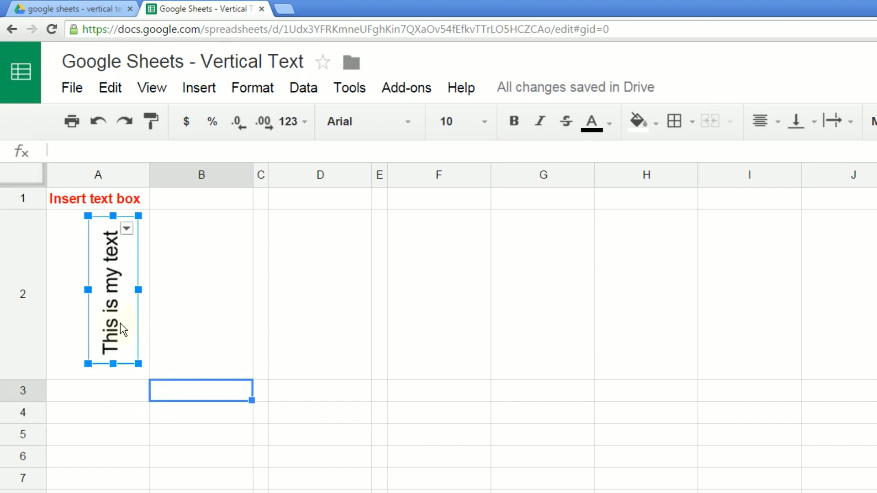
{"action": "key", "text": "Delete"}
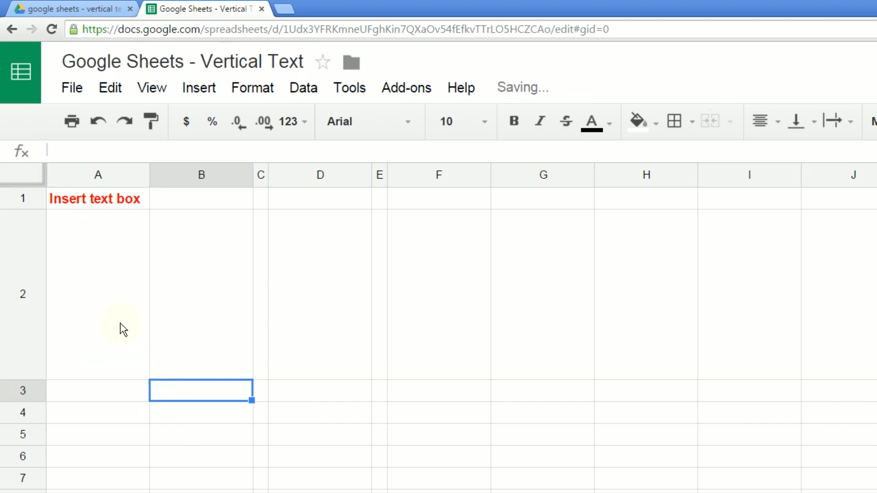
{"action": "left_click", "coordinate": [121, 322]}
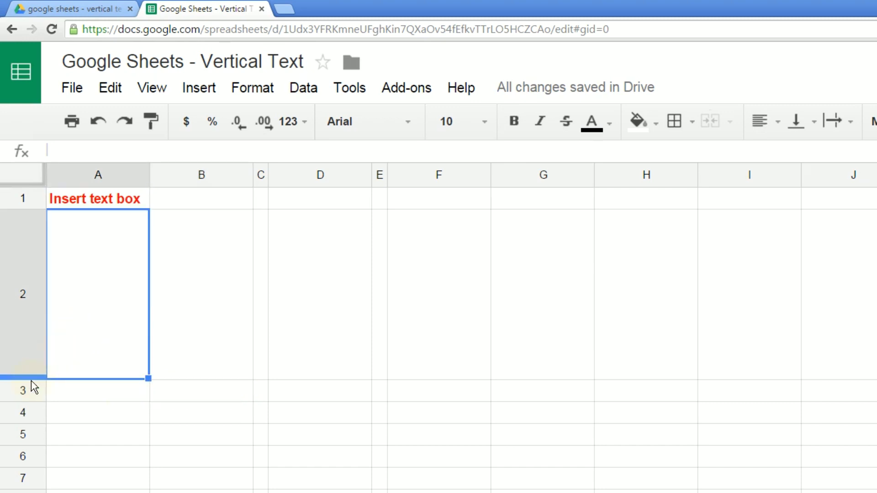
{"action": "left_click_drag", "start_coordinate": [31, 377], "coordinate": [32, 241]}
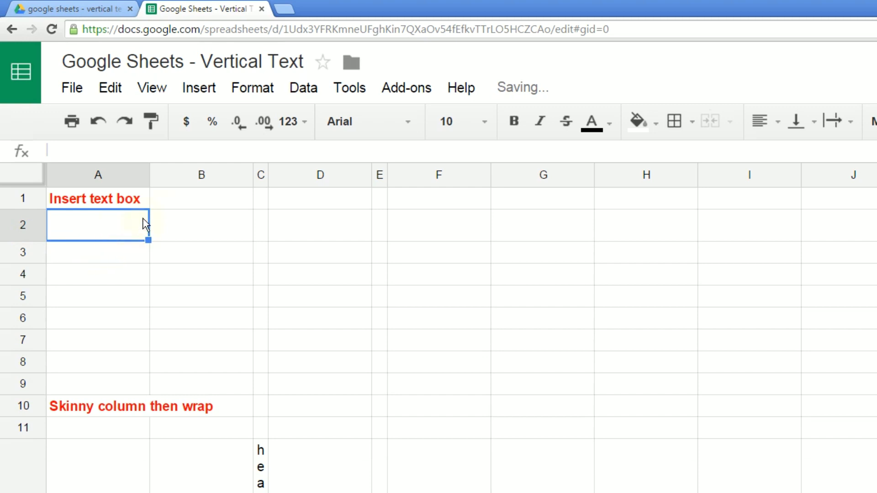
Insert a new drawing and add a text box containing "textt"
{"action": "left_click", "coordinate": [207, 88]}
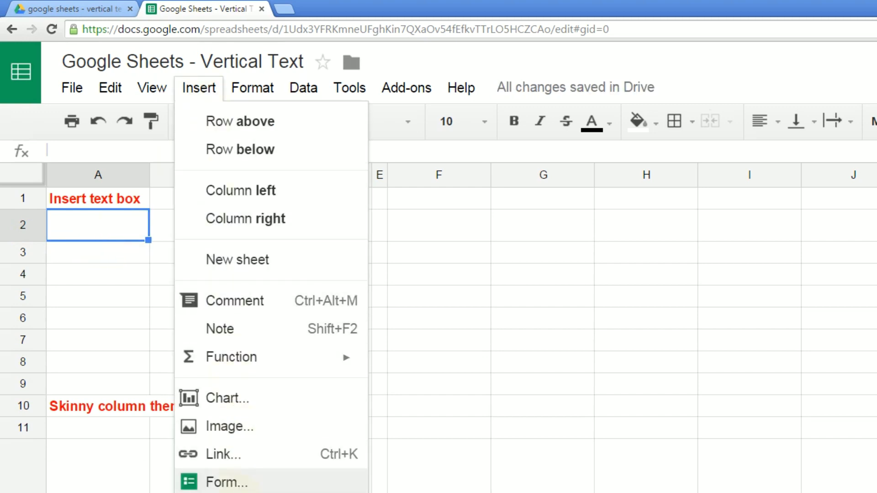
{"action": "left_click", "coordinate": [244, 490]}
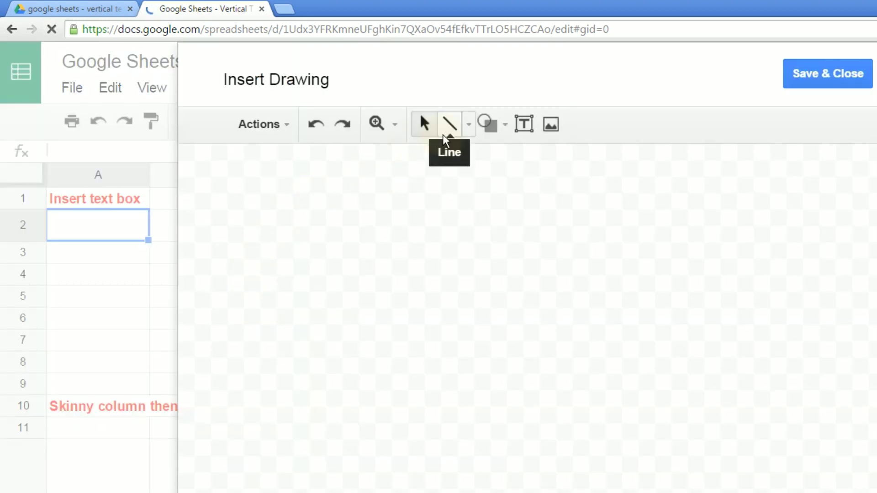
{"action": "left_click", "coordinate": [523, 125]}
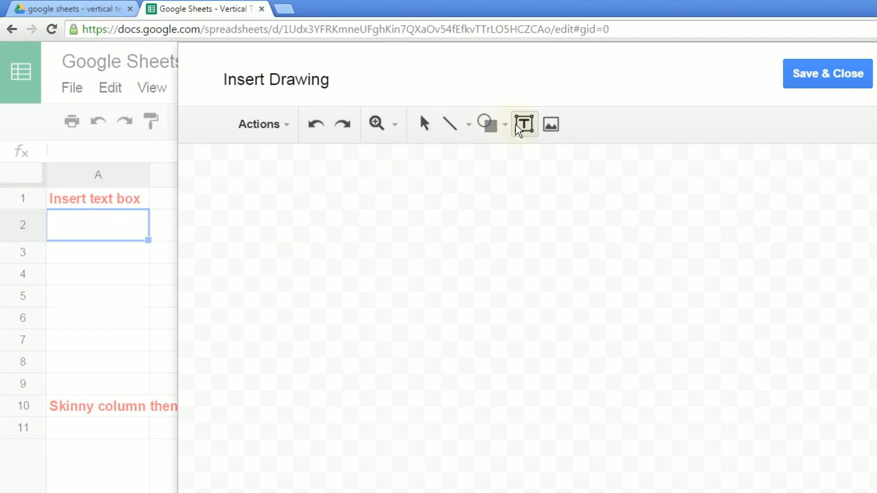
{"action": "left_click_drag", "start_coordinate": [181, 166], "coordinate": [482, 305]}
{"action": "type", "text": "textt"}
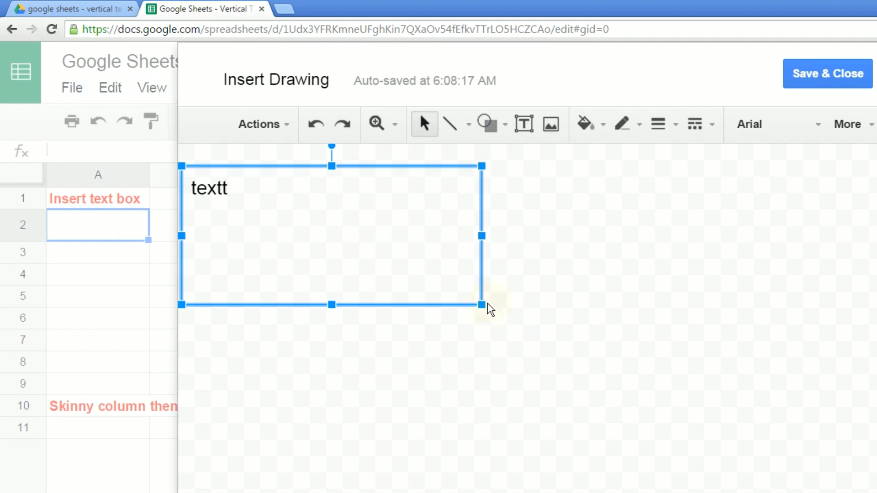
Shrink the text box, rotate it counterclockwise so the text slants upward, and save the drawing into the sheet
{"action": "left_click_drag", "start_coordinate": [481, 305], "coordinate": [318, 232]}
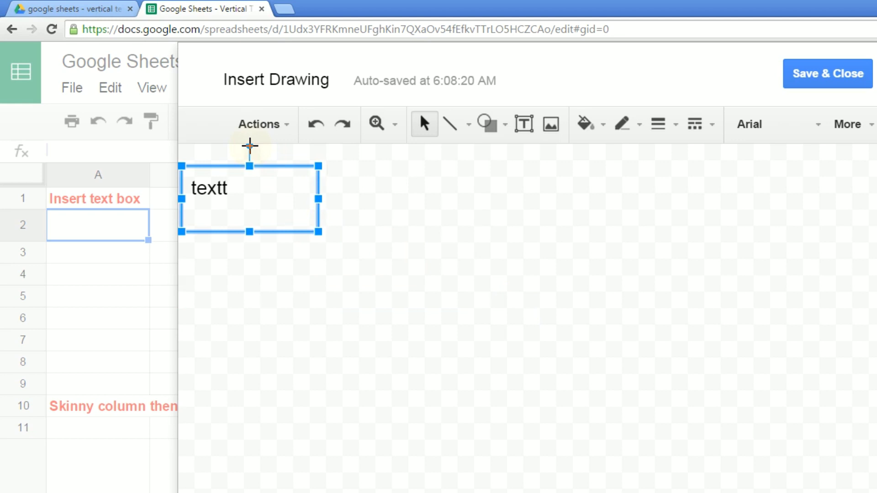
{"action": "left_click_drag", "start_coordinate": [245, 142], "coordinate": [210, 173]}
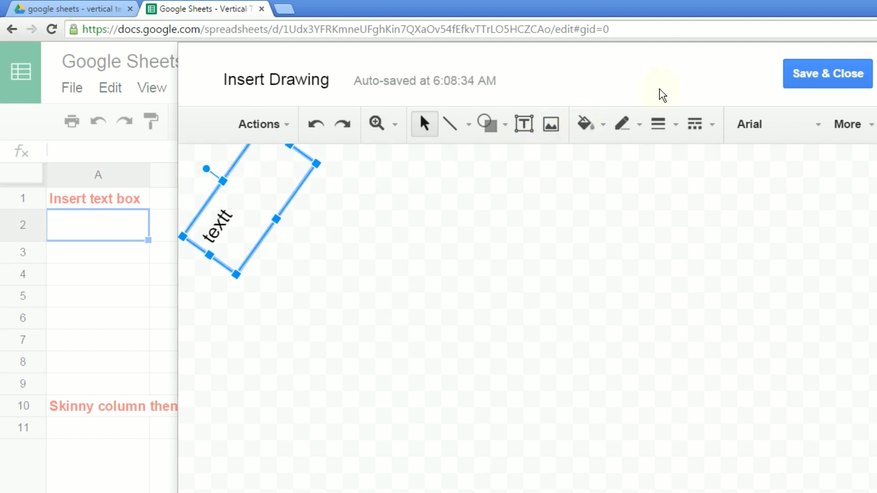
{"action": "left_click", "coordinate": [829, 73]}
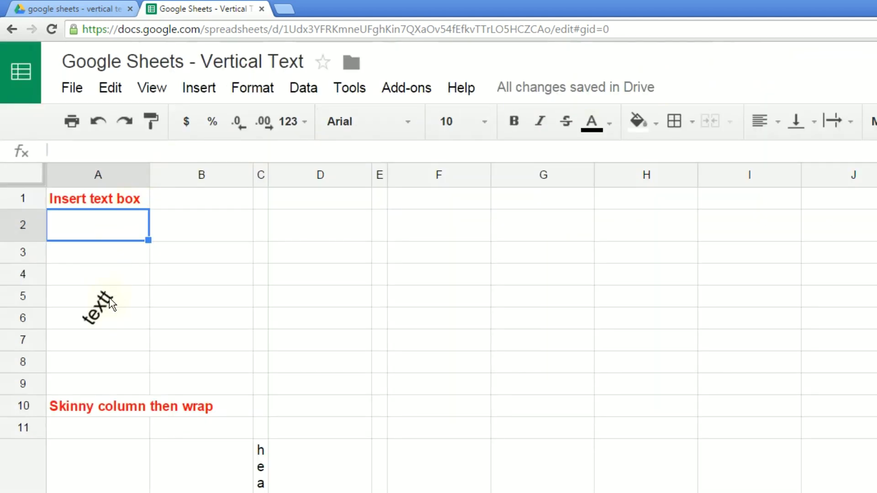
Scale the "textt" drawing down slightly and move it over column B beside the Insert text box heading
{"action": "left_click", "coordinate": [114, 284]}
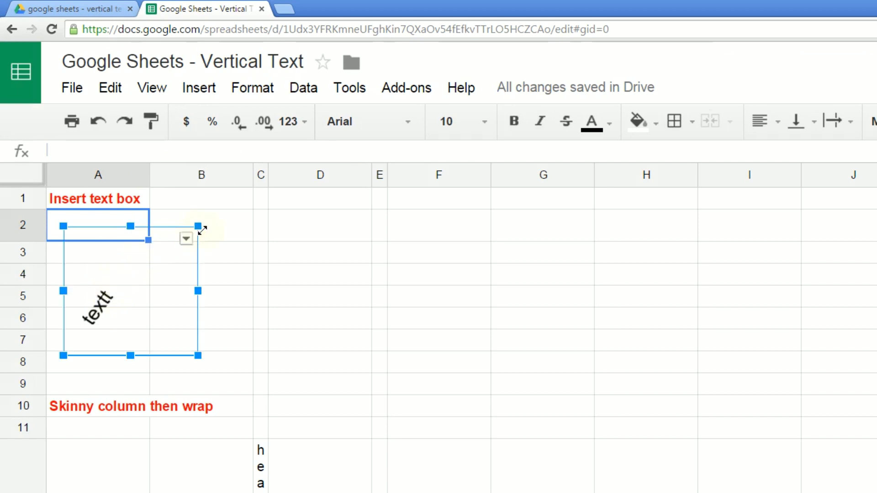
{"action": "mouse_move", "coordinate": [200, 227]}
{"action": "left_mouse_down"}
{"action": "mouse_move", "coordinate": [155, 248]}
{"action": "mouse_move", "coordinate": [172, 239]}
{"action": "left_mouse_up"}
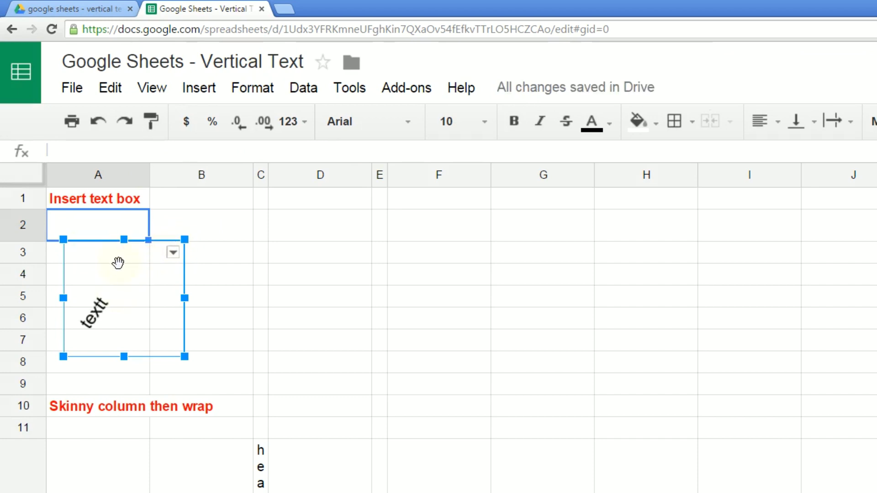
{"action": "mouse_move", "coordinate": [121, 259]}
{"action": "left_mouse_down"}
{"action": "mouse_move", "coordinate": [227, 240]}
{"action": "mouse_move", "coordinate": [253, 219]}
{"action": "mouse_move", "coordinate": [208, 235]}
{"action": "mouse_move", "coordinate": [225, 225]}
{"action": "left_mouse_up"}
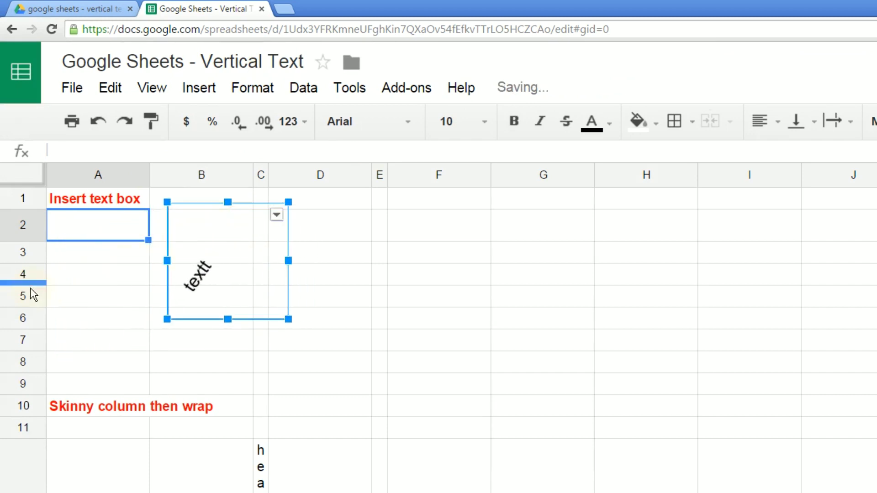
Increase the height of row 4
{"action": "left_click_drag", "start_coordinate": [32, 284], "coordinate": [33, 297]}
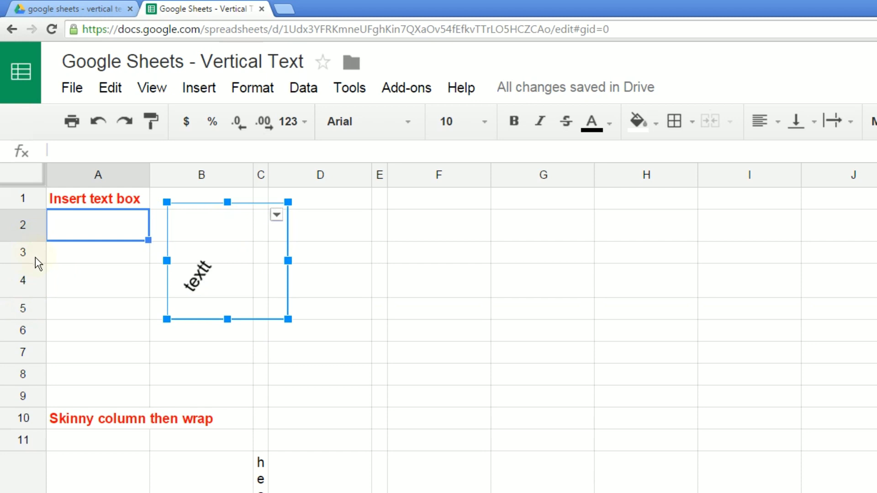
{"action": "left_click", "coordinate": [98, 273]}
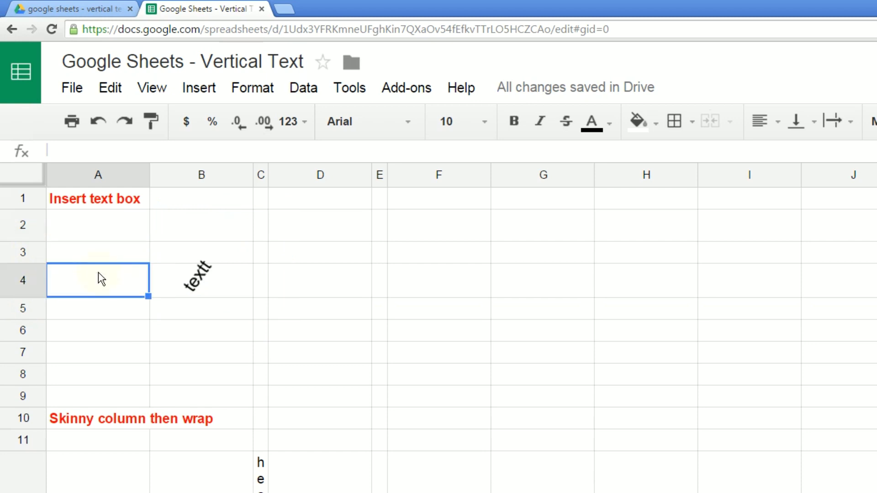
Clear the wrapped vertical text from cell C12 in the "Skinny column then wrap" section
{"action": "key", "text": "Down"}
{"action": "key", "text": "Down"}
{"action": "key", "text": "Down"}
{"action": "key", "text": "Down"}
{"action": "key", "text": "Down"}
{"action": "key", "text": "Down"}
{"action": "key", "text": "Down"}
{"action": "key", "text": "Down"}
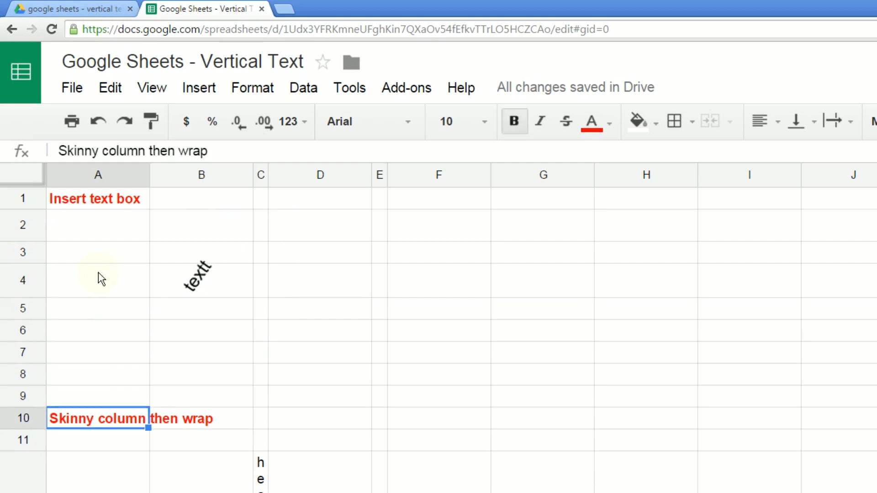
{"action": "key", "text": "Down"}
{"action": "key", "text": "Up"}
{"action": "key", "text": "Up"}
{"action": "key", "text": "Down"}
{"action": "key", "text": "Right"}
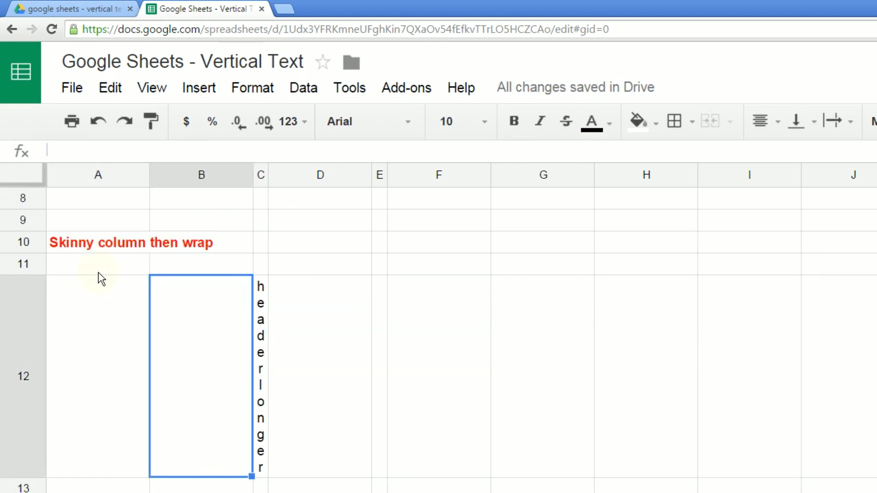
{"action": "key", "text": "Right"}
{"action": "key", "text": "Delete"}
Enter "header" in cell B12
{"action": "key", "text": "Left"}
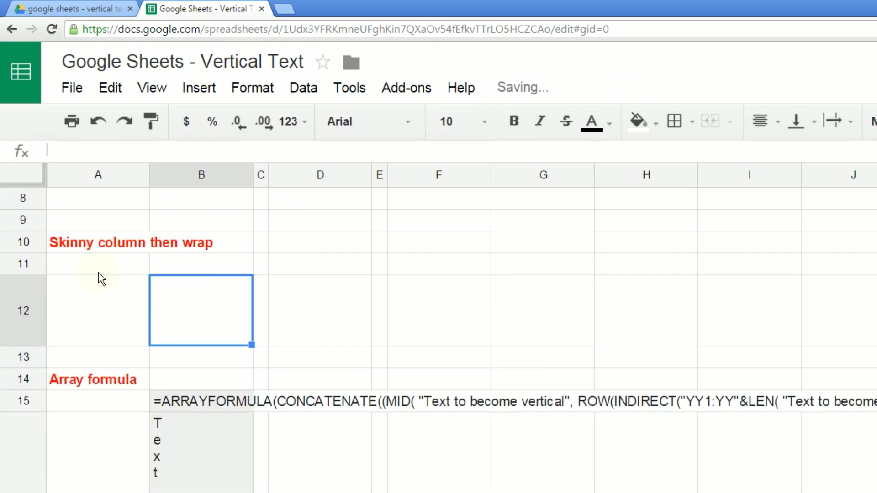
{"action": "type", "text": "heard"}
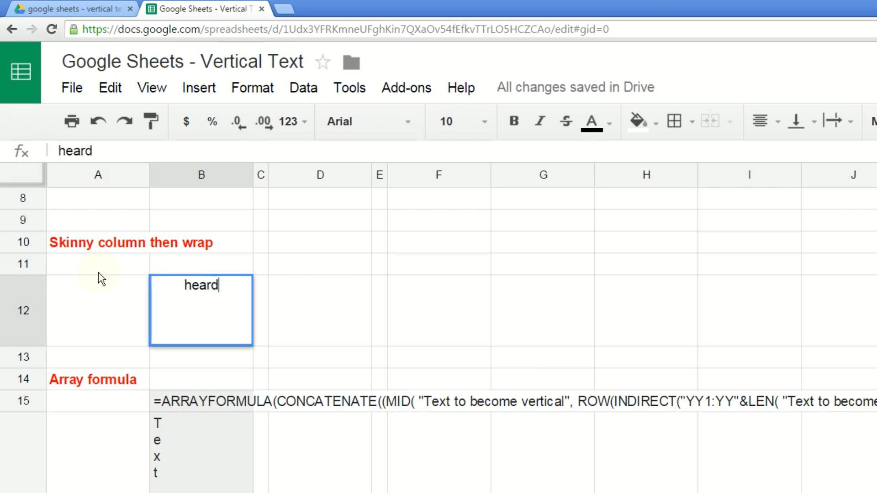
{"action": "key", "text": "BackSpace"}
{"action": "key", "text": "BackSpace"}
{"action": "type", "text": "der"}
{"action": "key", "text": "Return"}
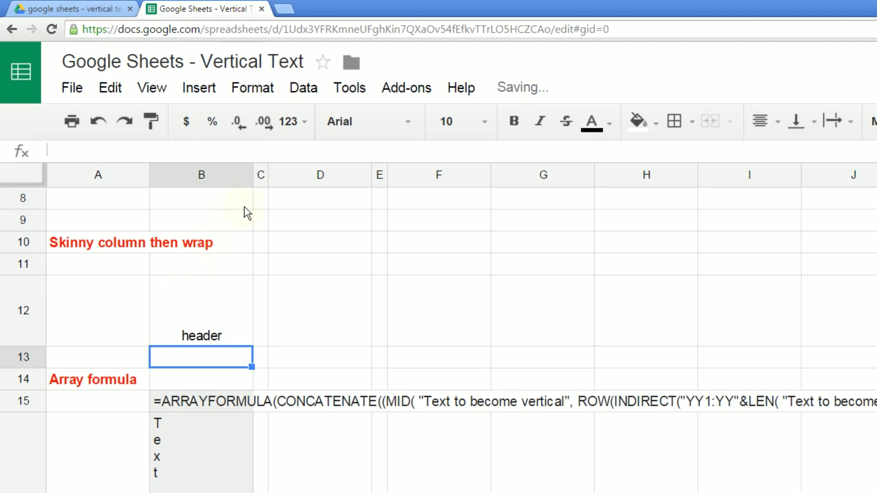
Narrow column B to about one character wide and wrap the text in cell B12 so its letters stack vertically
{"action": "left_click_drag", "start_coordinate": [251, 170], "coordinate": [165, 185]}
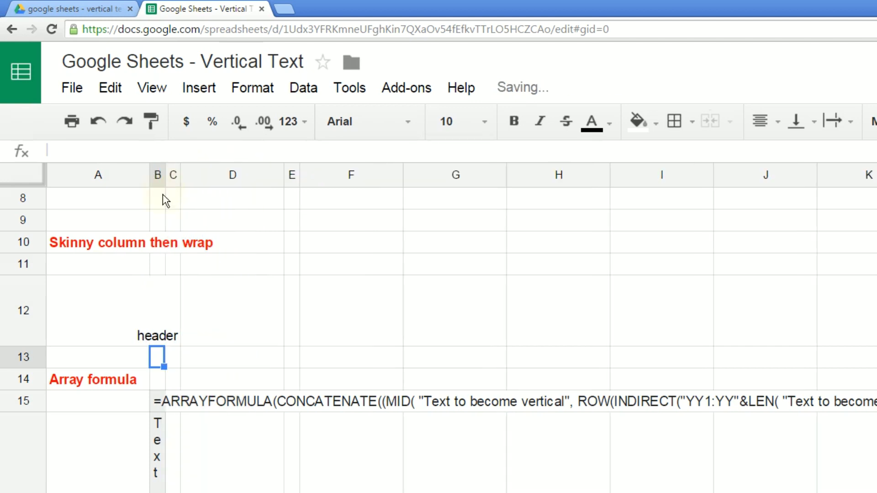
{"action": "left_click", "coordinate": [156, 303]}
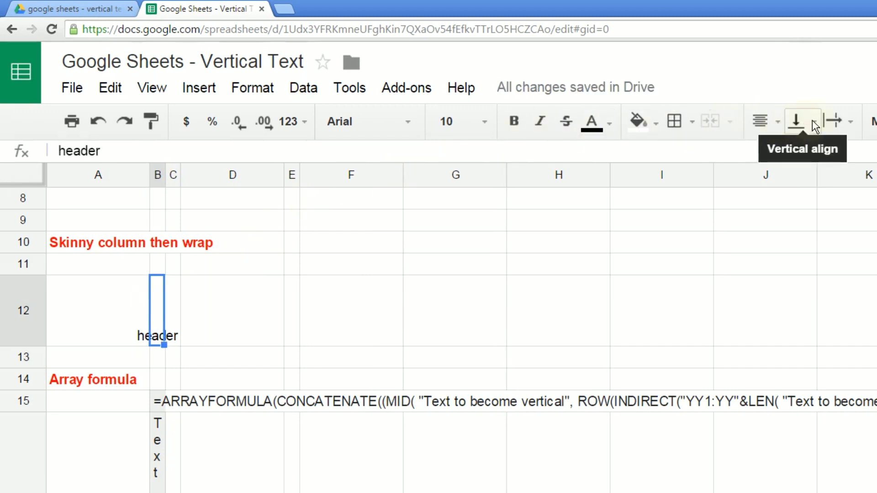
{"action": "left_click", "coordinate": [838, 116]}
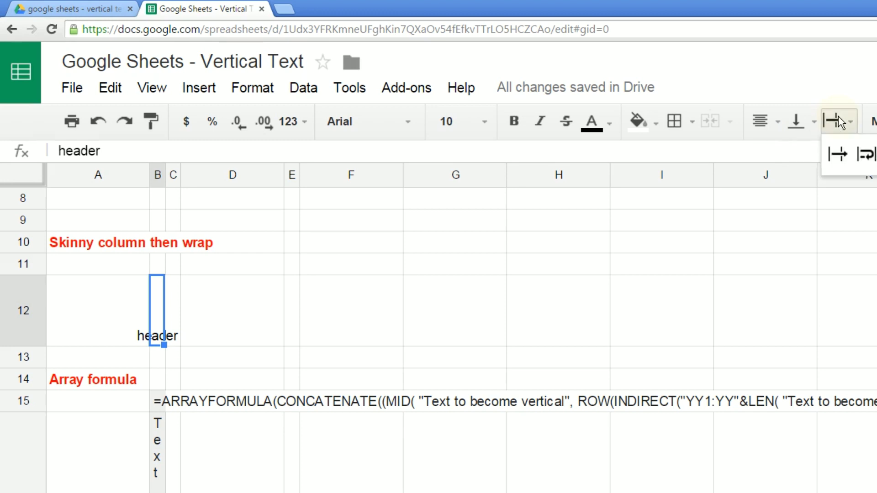
{"action": "left_click", "coordinate": [862, 168]}
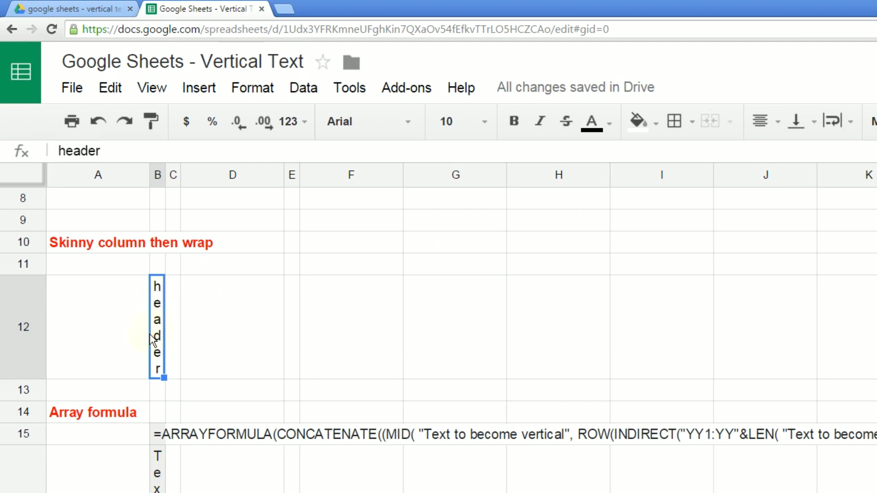
Examine the array formula example, comparing the formula text in B15 with the live formula in B16
{"action": "left_click", "coordinate": [130, 339]}
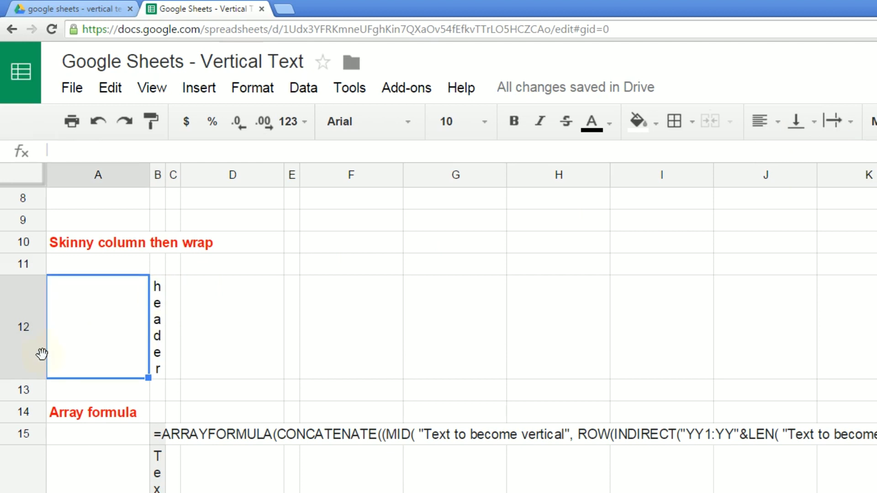
{"action": "left_click", "coordinate": [69, 385]}
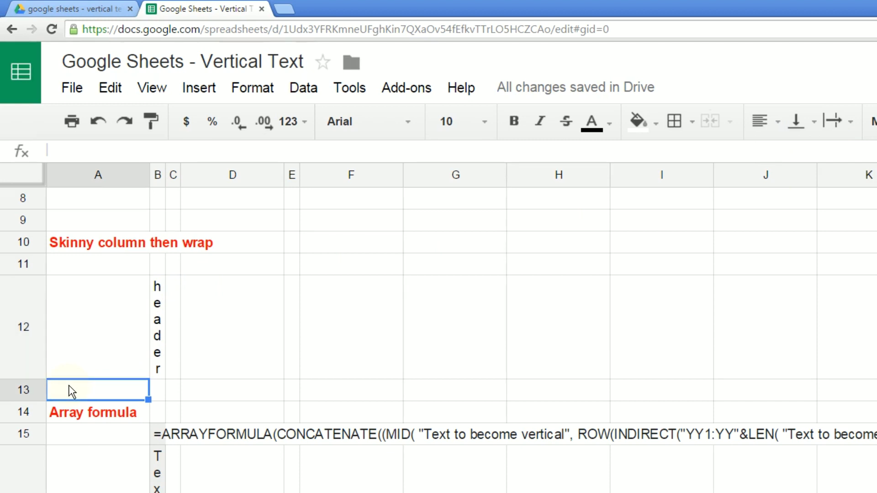
{"action": "key", "text": "Down"}
{"action": "key", "text": "Down"}
{"action": "scroll", "coordinate": [70, 390], "scroll_direction": "down", "scroll_amount": 3}
{"action": "key", "text": "Up"}
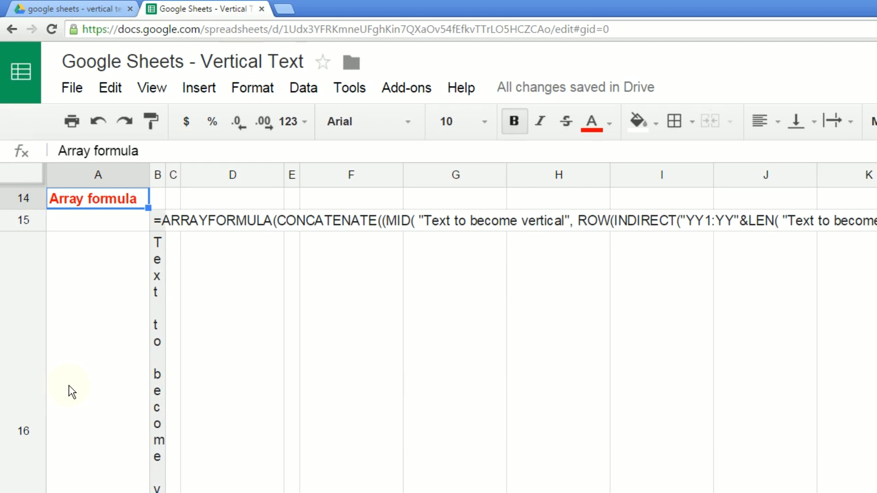
{"action": "key", "text": "Down"}
{"action": "key", "text": "Right"}
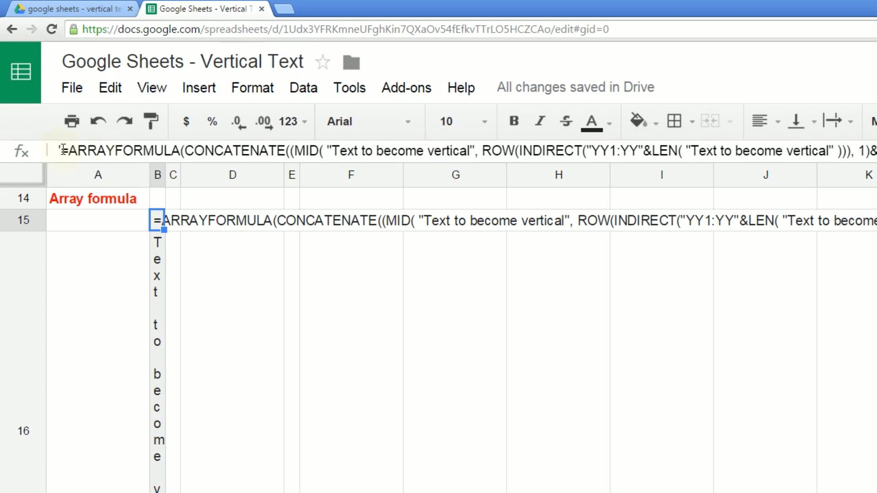
{"action": "left_click", "coordinate": [154, 244]}
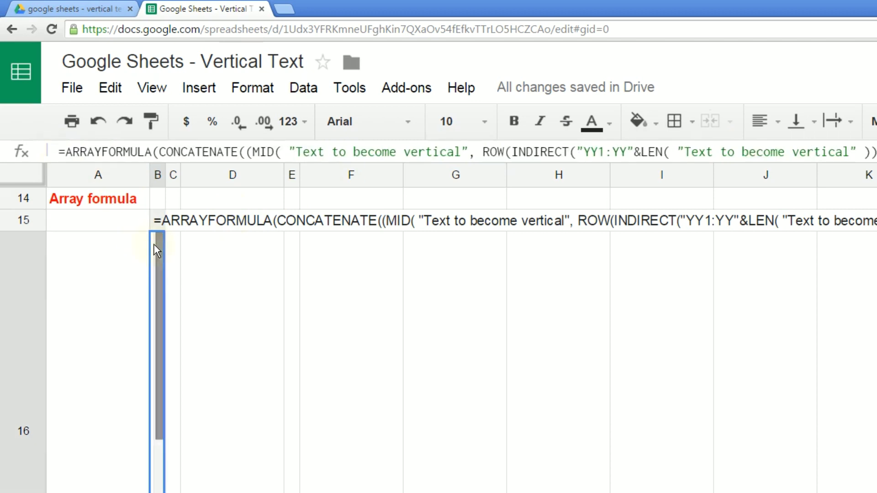
{"action": "left_click", "coordinate": [129, 253]}
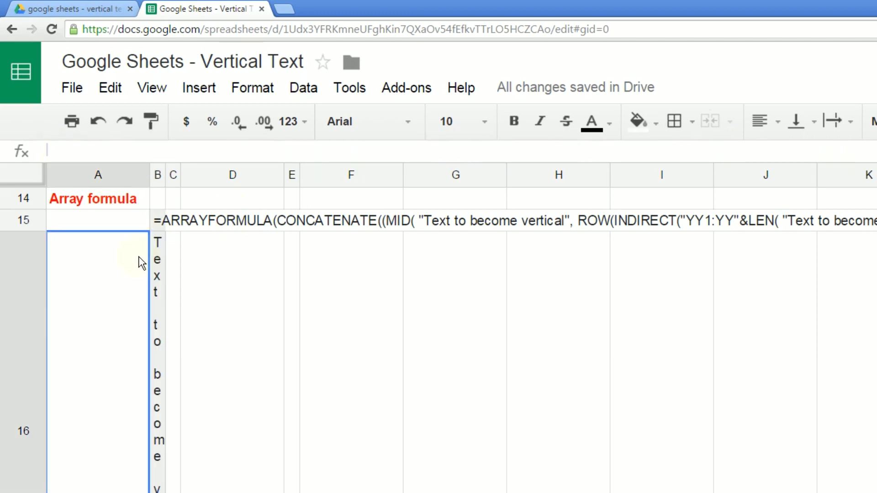
{"action": "key", "text": "Up"}
{"action": "key", "text": "Up"}
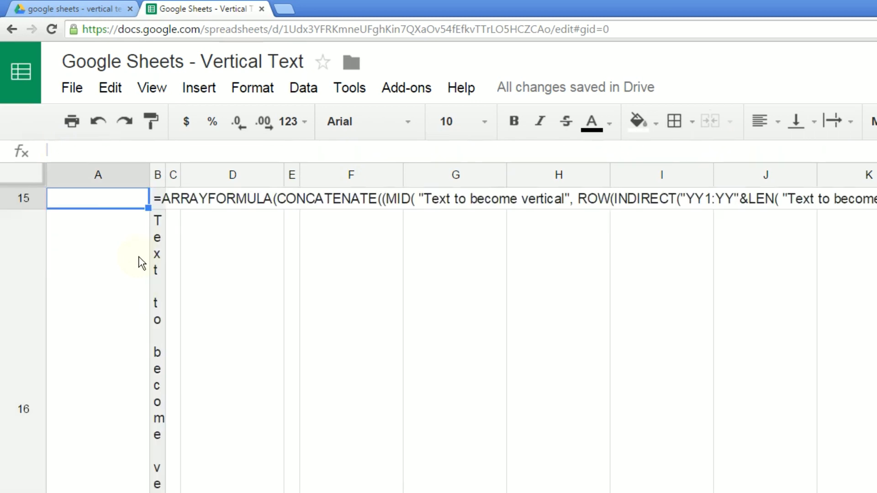
Widen column B slightly around the vertical array formula text and inspect the formula in cell B16
{"action": "key", "text": "Down"}
{"action": "key", "text": "Down"}
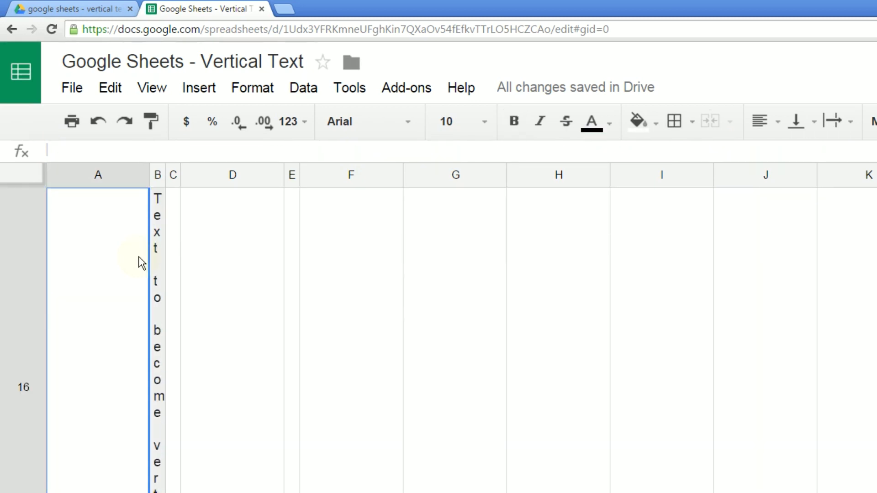
{"action": "left_click_drag", "start_coordinate": [166, 175], "coordinate": [178, 175]}
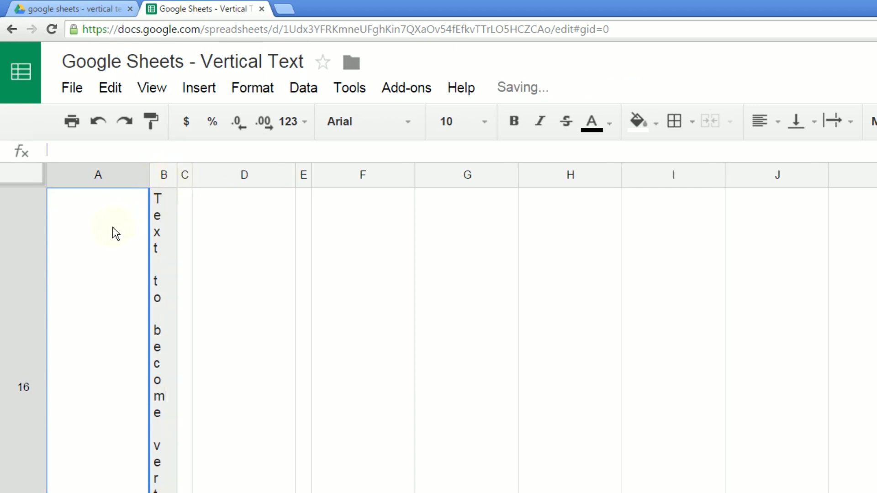
{"action": "key", "text": "Right"}
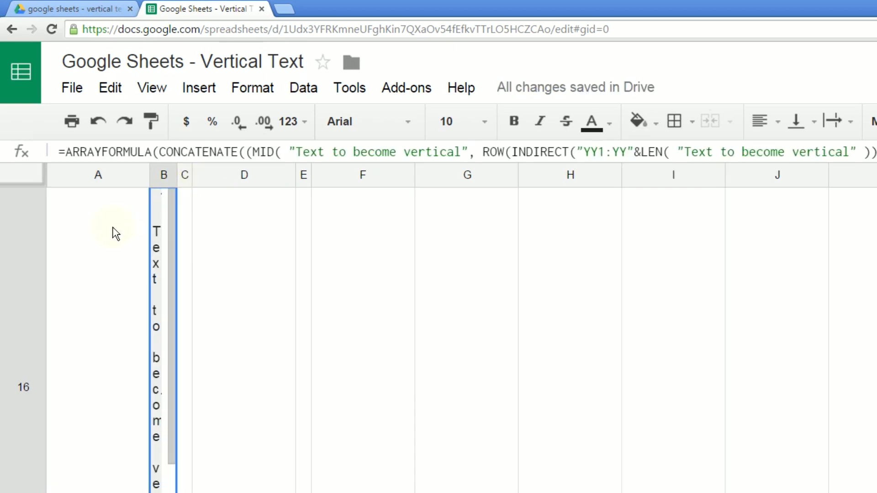
{"action": "key", "text": "Left"}
Inspect the regexreplace formula in cell B21 of the Regex section and narrow column B slightly
{"action": "key", "text": "Down"}
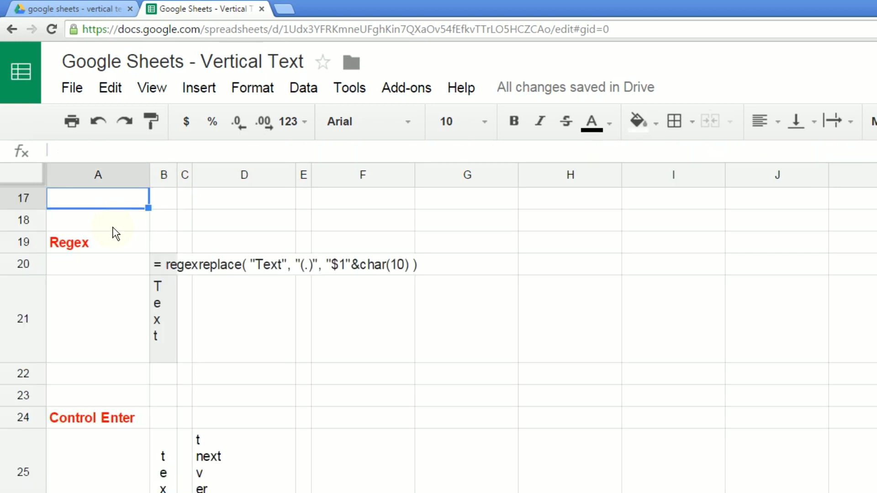
{"action": "key", "text": "Down"}
{"action": "key", "text": "Down"}
{"action": "key", "text": "Down"}
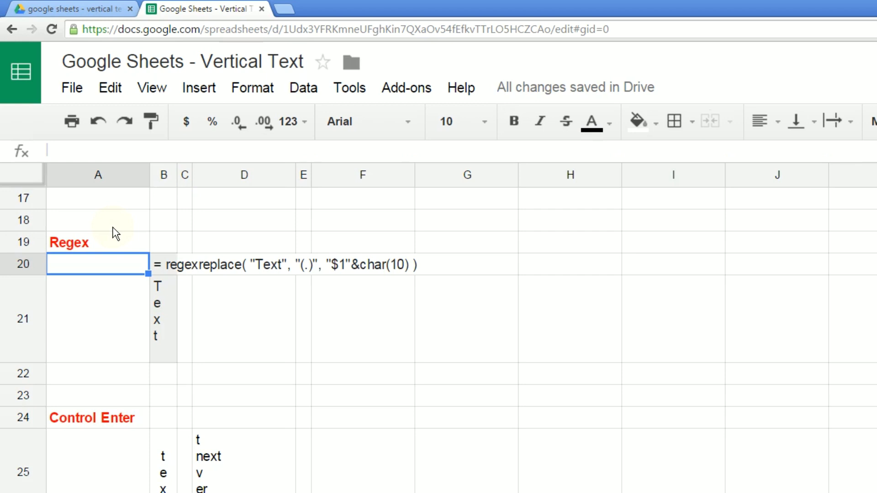
{"action": "key", "text": "Right"}
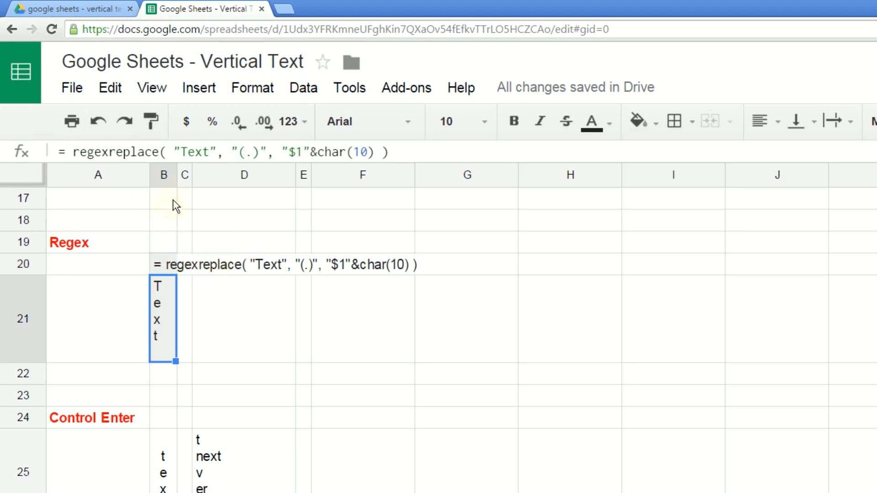
{"action": "mouse_move", "coordinate": [175, 175]}
{"action": "left_mouse_down"}
{"action": "mouse_move", "coordinate": [200, 171]}
{"action": "mouse_move", "coordinate": [174, 170]}
{"action": "left_mouse_up"}
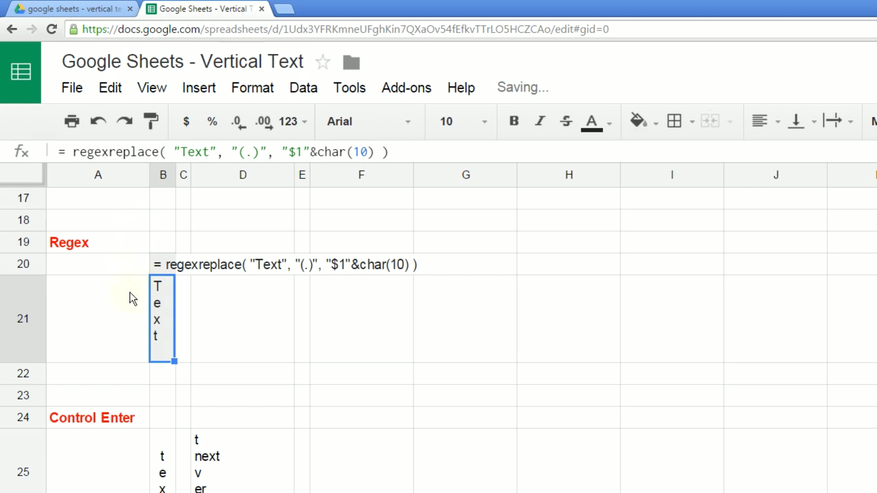
Enter "j", "l" and "kkk" on separate lines within cell E25 of the Control Enter section, with a trailing line break
{"action": "left_click", "coordinate": [136, 376]}
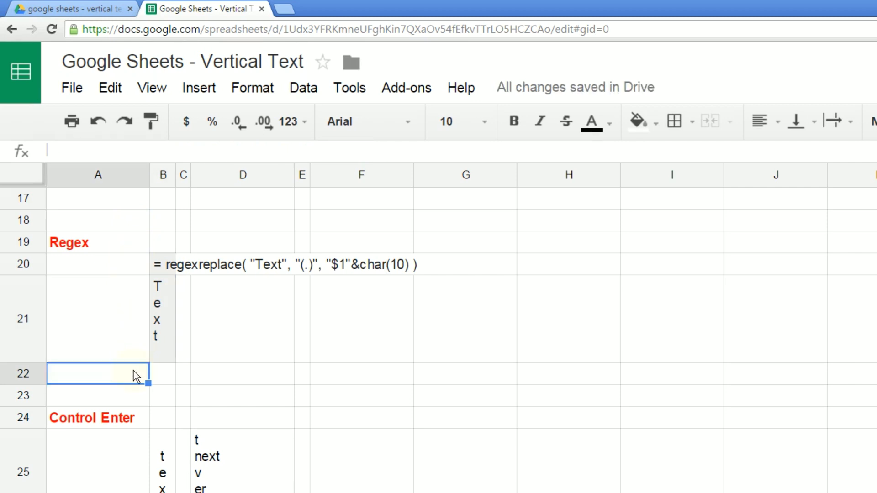
{"action": "key", "text": "Down"}
{"action": "key", "text": "Down"}
{"action": "key", "text": "Down"}
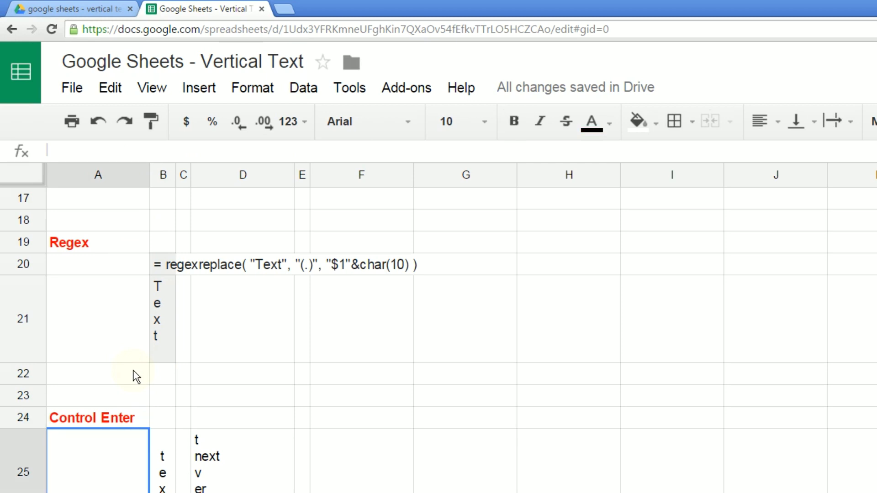
{"action": "key", "text": "Down"}
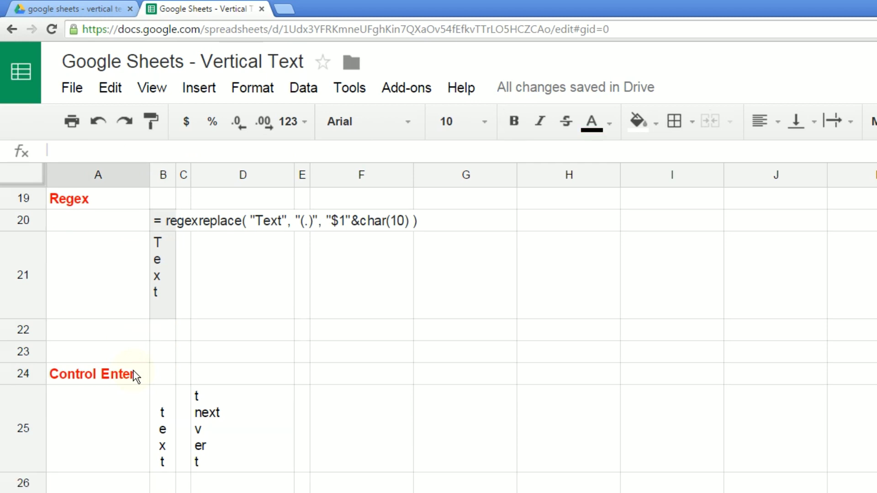
{"action": "key", "text": "Up"}
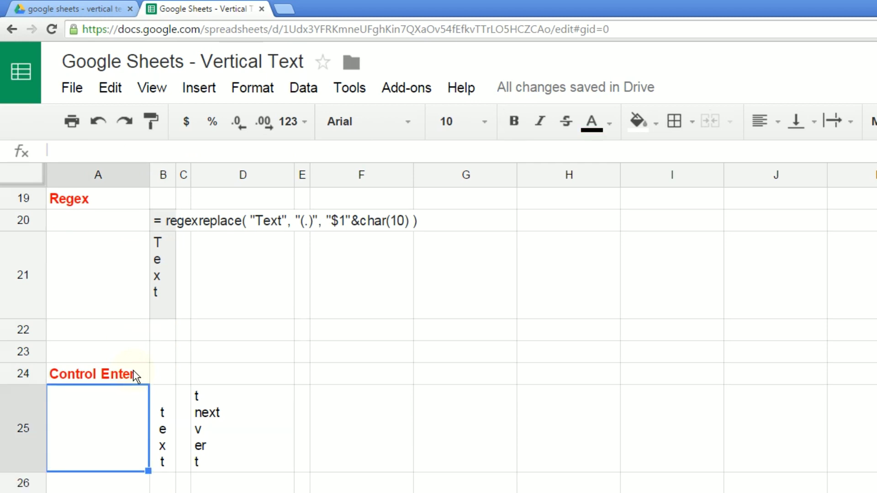
{"action": "key", "text": "Right"}
{"action": "key", "text": "Right"}
{"action": "key", "text": "Right"}
{"action": "key", "text": "Right"}
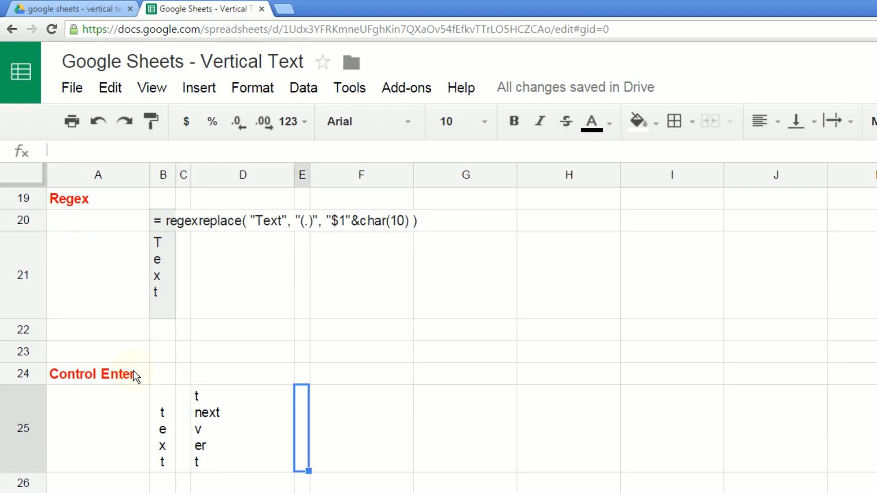
{"action": "type", "text": "h"}
{"action": "key", "text": "BackSpace"}
{"action": "type", "text": "j"}
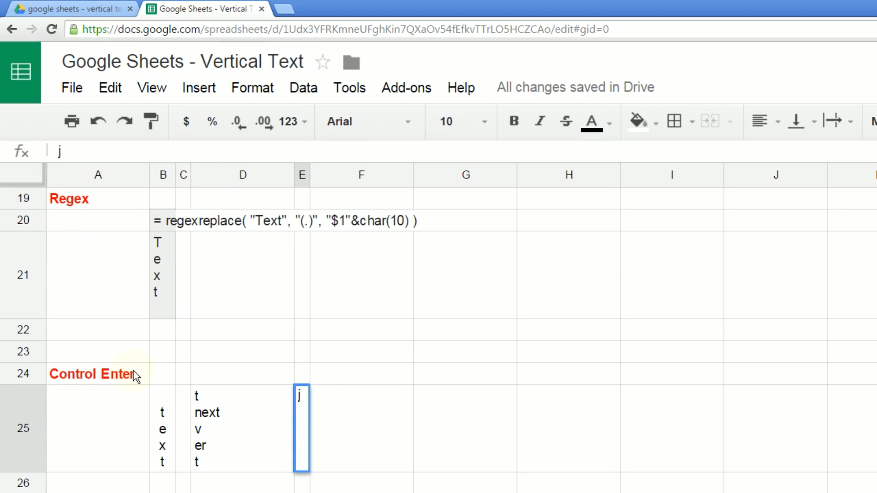
{"action": "key", "text": "ctrl+Return"}
{"action": "type", "text": "l"}
{"action": "key", "text": "ctrl+Return"}
{"action": "type", "text": "kkk"}
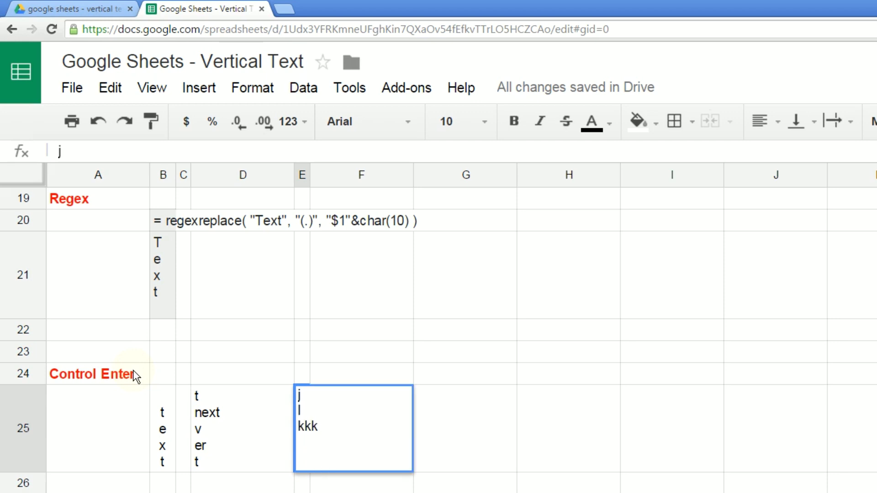
{"action": "key", "text": "ctrl+Return"}
{"action": "key", "text": "Return"}
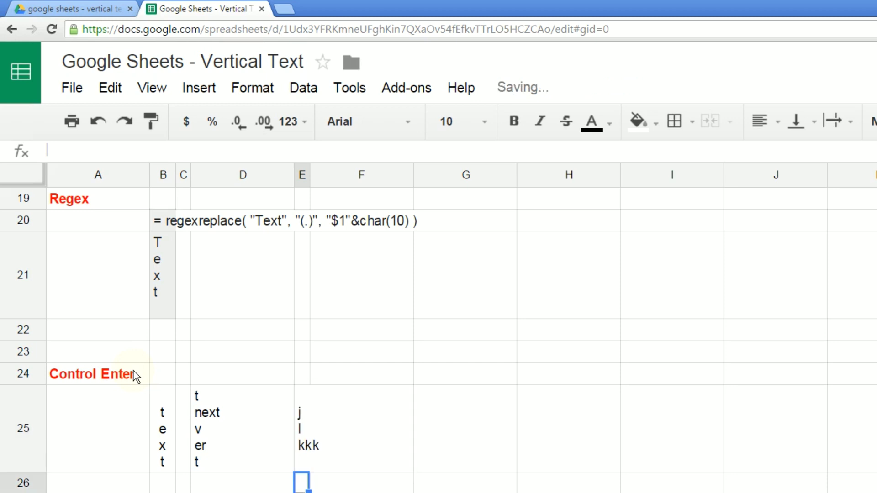